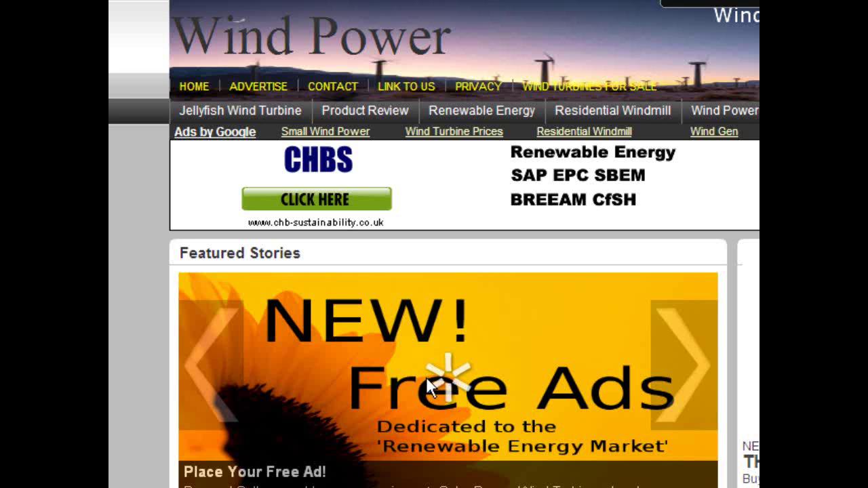
# Open the Free Ads classifieds, try posting a classified, and go to the Register page
pyautogui.click(425, 376)
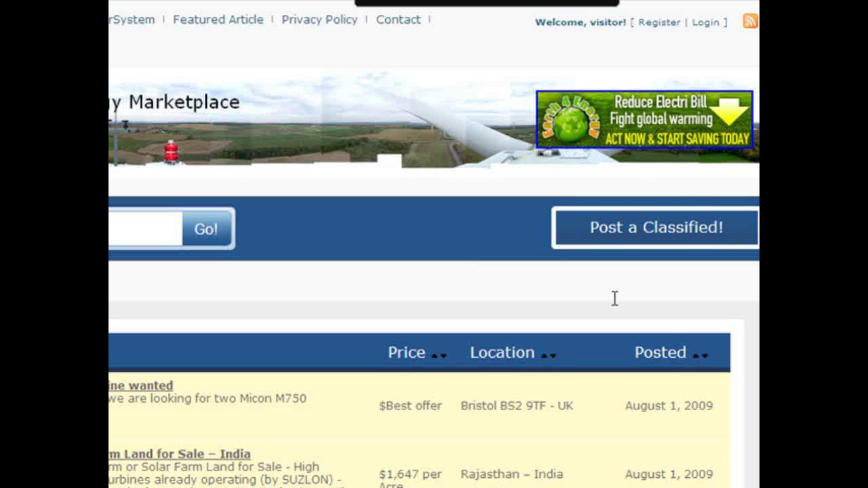
pyautogui.click(637, 232)
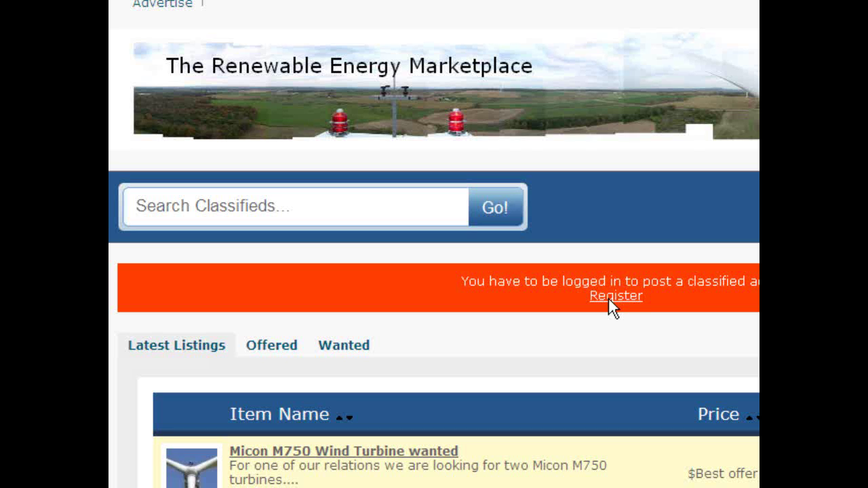
pyautogui.click(614, 296)
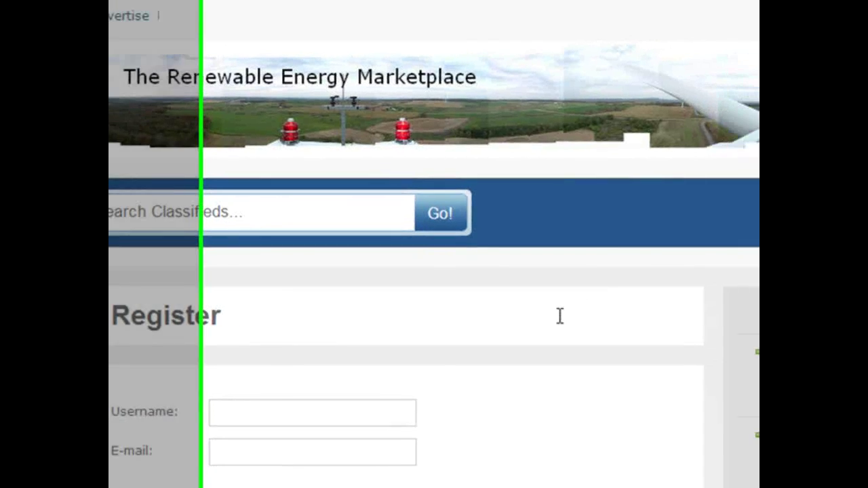
# Scroll through the registration page to find the Log in link
pyautogui.scroll(-3, 339, 413)
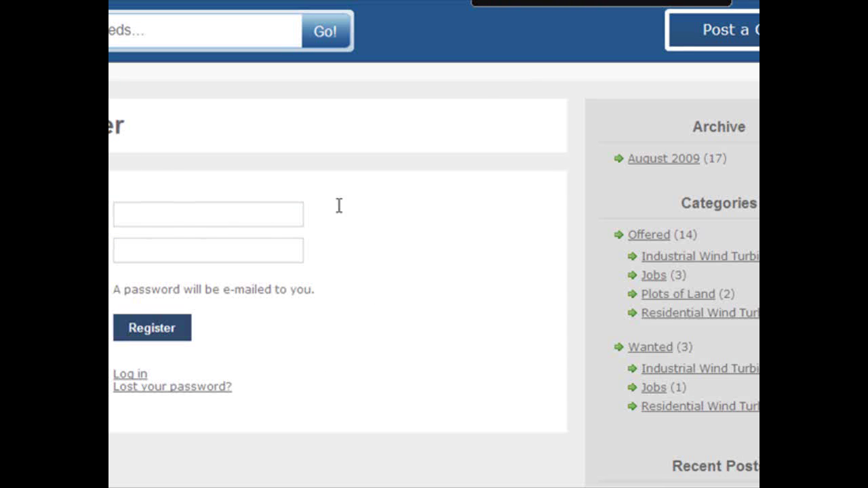
pyautogui.scroll(3, 431, 350)
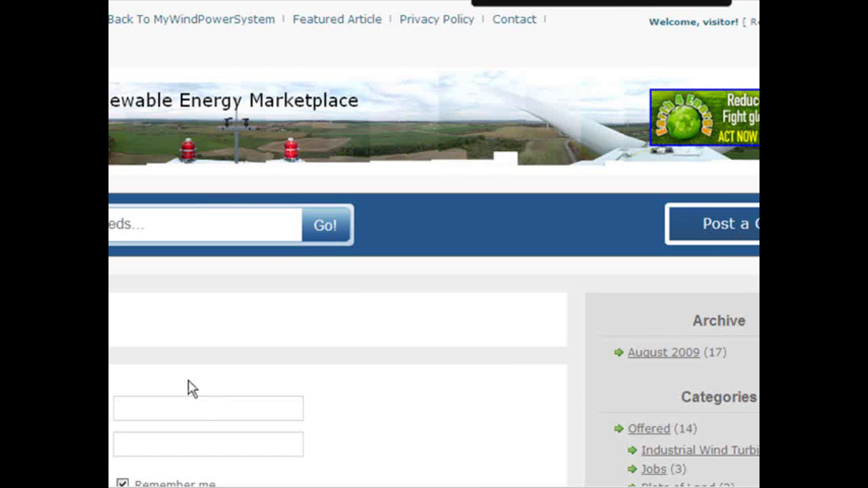
# Log in with the account's username and password
pyautogui.write('Joe Blogg')
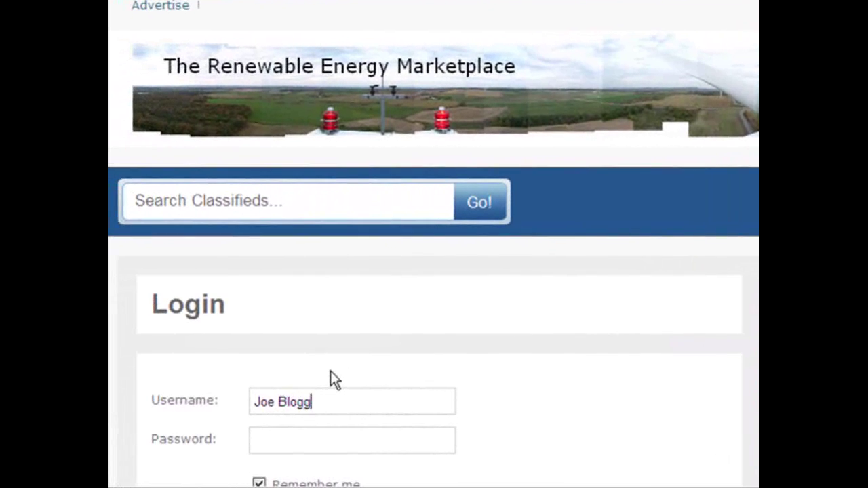
pyautogui.write('s')
pyautogui.press('Tab')
pyautogui.write('password1234')
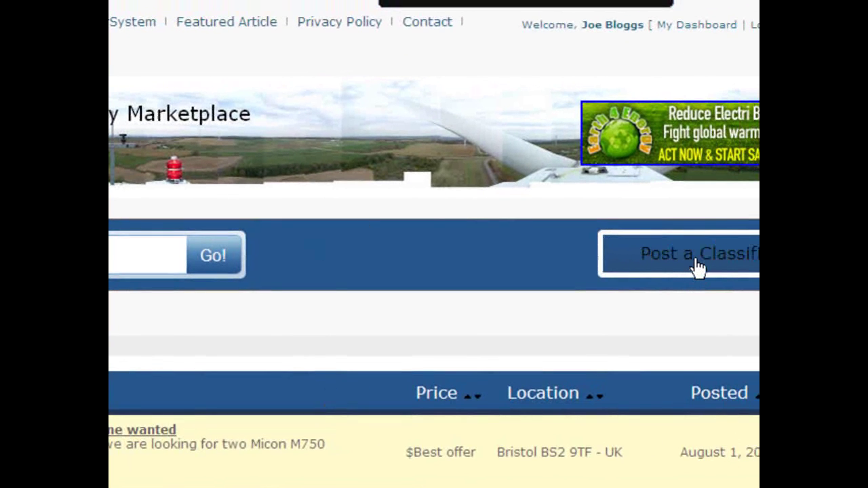
# Start a new classified ad with category Offered > Industrial Wind Turbines
pyautogui.click(698, 267)
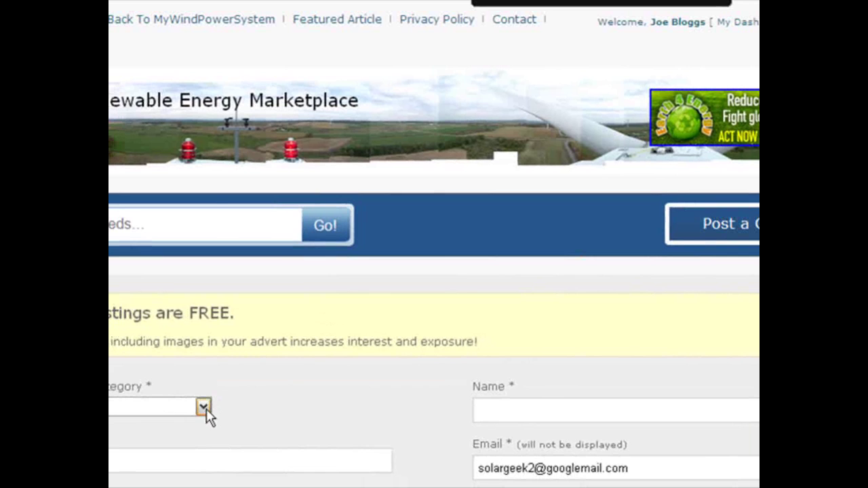
pyautogui.click(204, 407)
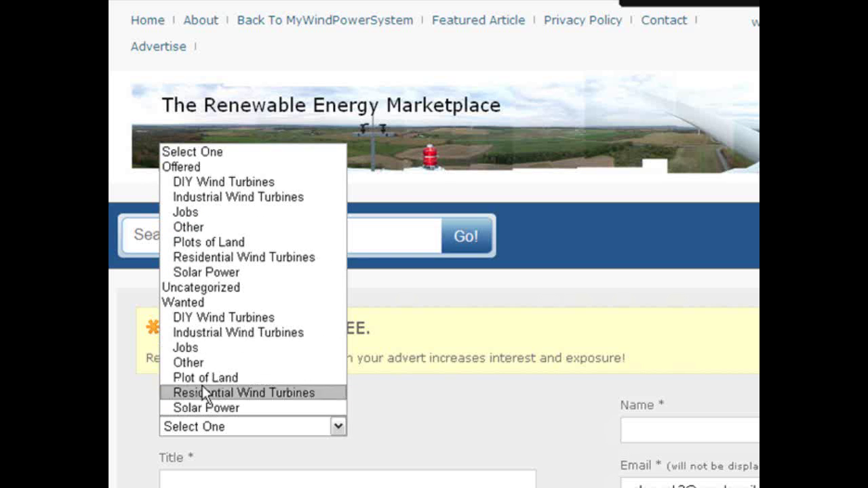
pyautogui.click(226, 197)
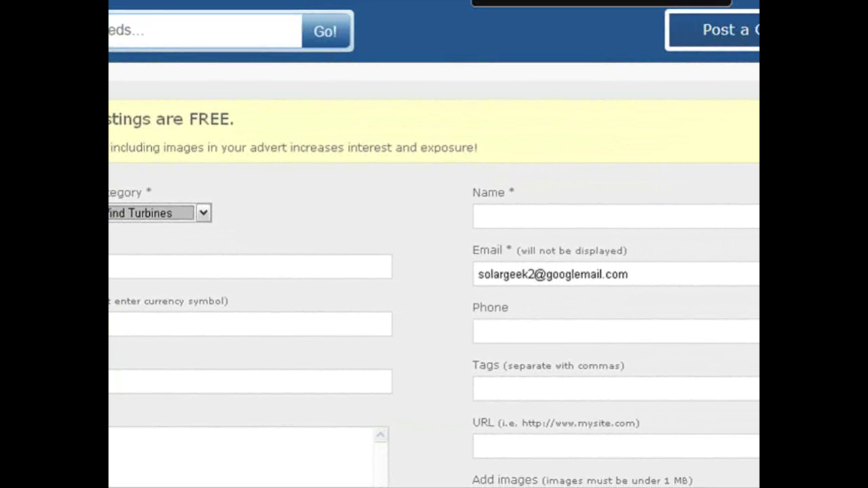
# Copy 'Used Wind Turbine ECOTECNIA E20-150 H24' from Notepad into the ad's Title field
pyautogui.hotkey('alt', 'Tab')
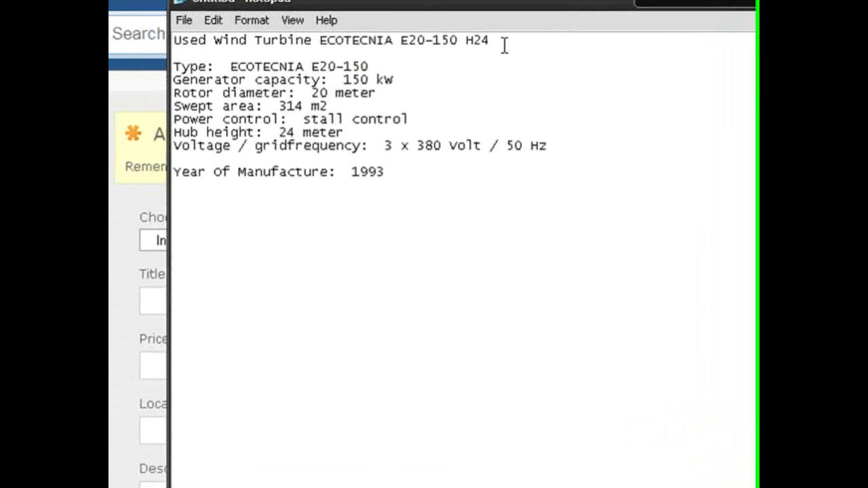
pyautogui.moveTo(341, 35); pyautogui.dragTo(153, 40)
pyautogui.moveTo(278, 46); pyautogui.dragTo(141, 36)
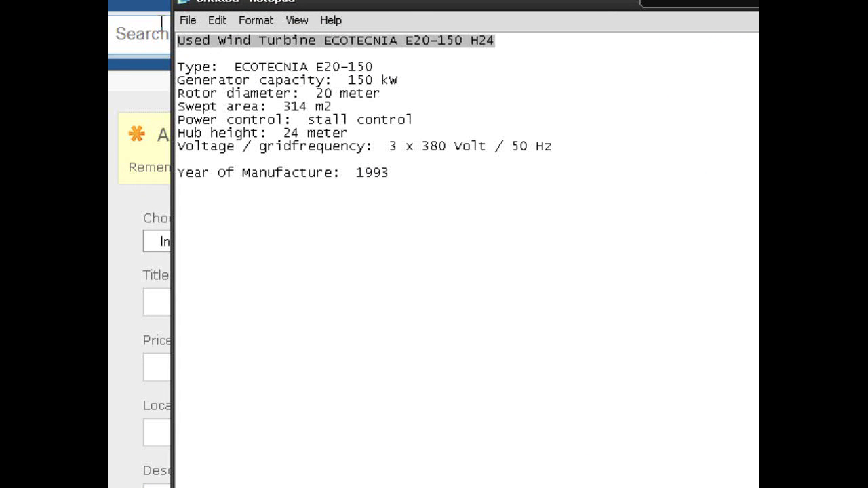
pyautogui.hotkey('alt', 'Tab')
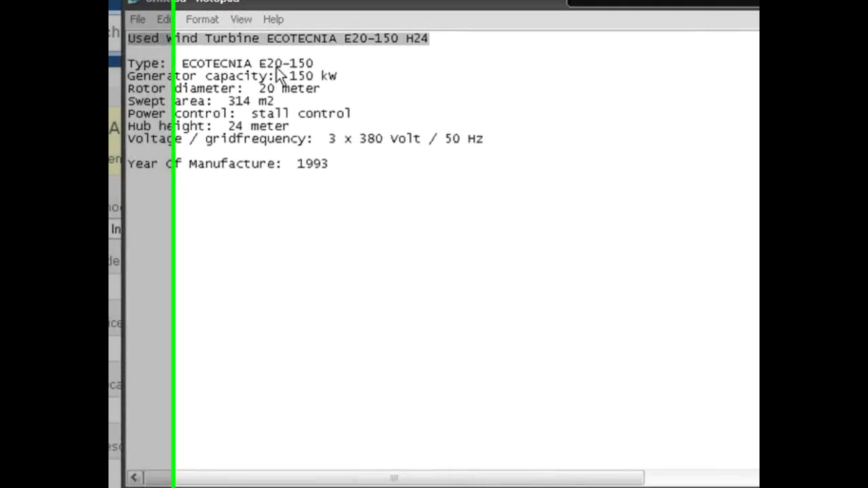
pyautogui.hotkey('alt', 'Tab')
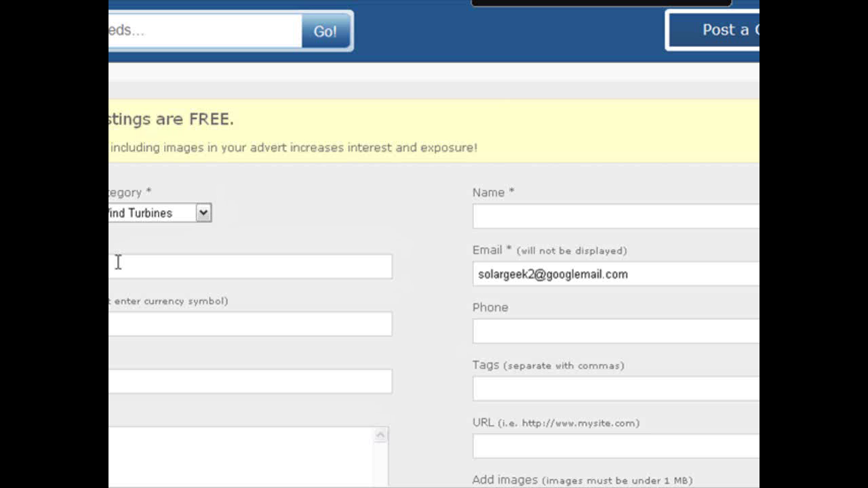
pyautogui.click(118, 262)
pyautogui.write('urbine ECOTECNIA E20-150 H24')
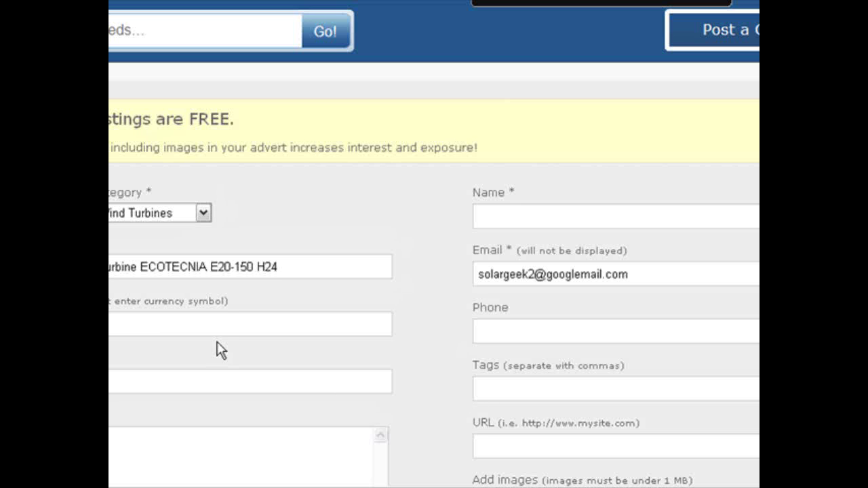
# Finish typing the Price field entry and bring the Notepad turbine specs back
pyautogui.write('uest')
pyautogui.hotkey('alt', 'Tab')
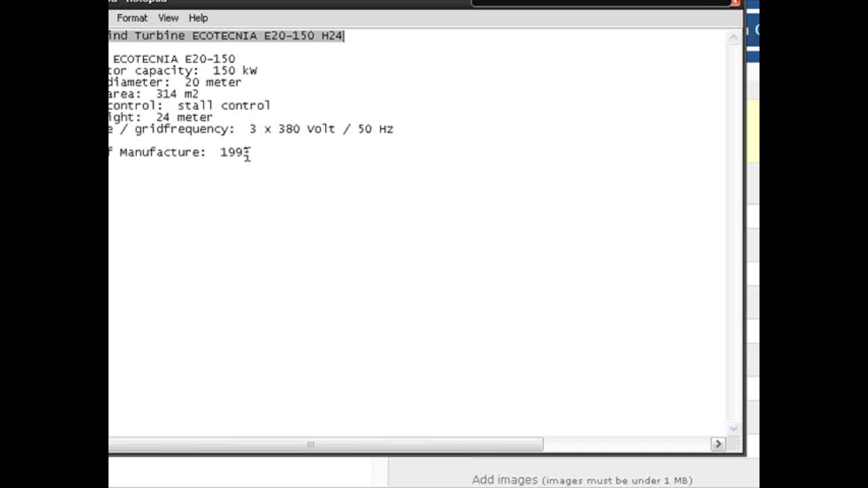
# Paste the specs from 'Type: ECOTECNIA E20-150' to 'Year Of Manufacture: 1993' into Description
pyautogui.moveTo(251, 151); pyautogui.dragTo(110, 59)
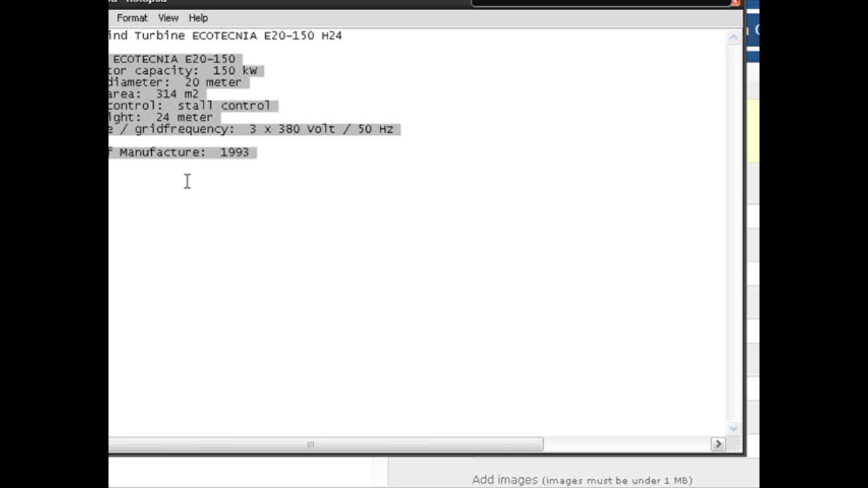
pyautogui.hotkey('alt', 'Tab')
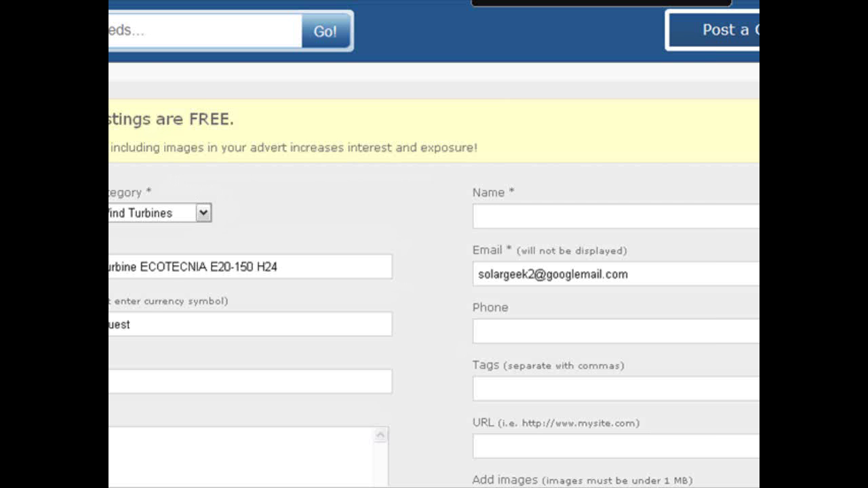
pyautogui.write('Type:  ECOTECNIA E20-150 Generator capacity:  150 kW Rotor diameter:  20 meter Swept area:  314 m2 Power control:  stall control Hub height:  24 meter Voltage / gridfrequency:  3 x 380 Volt / 50 Hz  Year Of Manufacture:  1993')
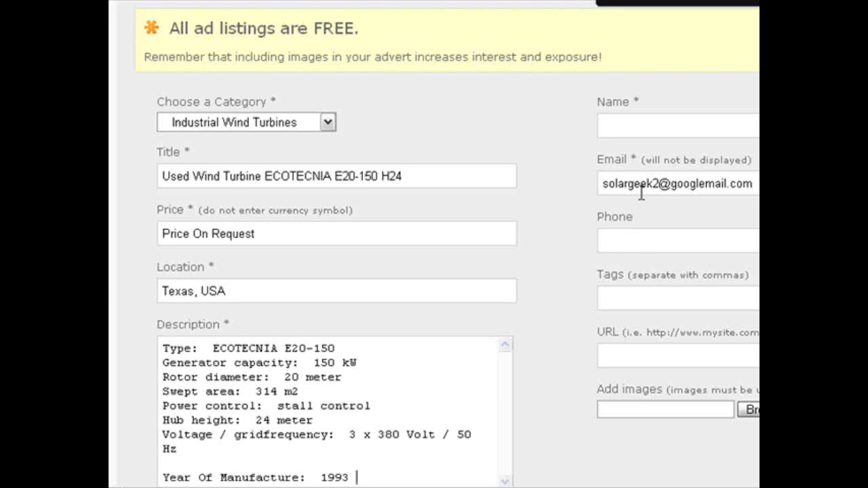
pyautogui.click(631, 127)
# Enter the seller's name, contact e-mail address and phone number in the ad form
pyautogui.write('P Rasumse')
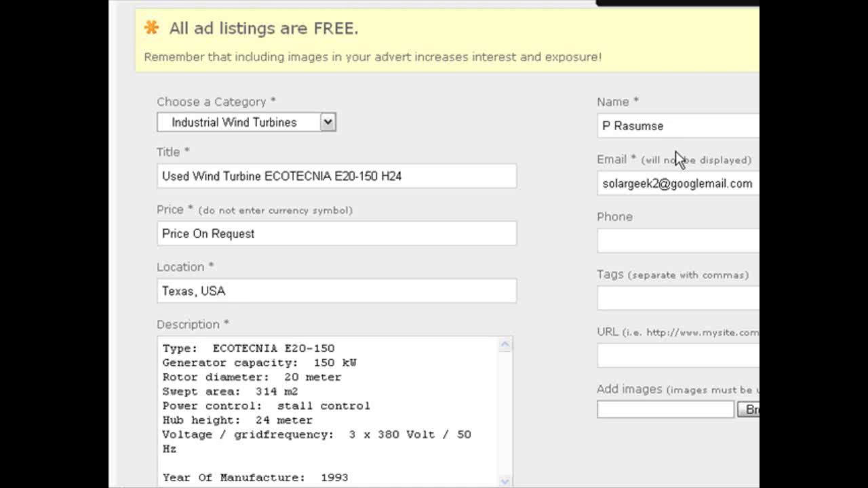
pyautogui.write('n')
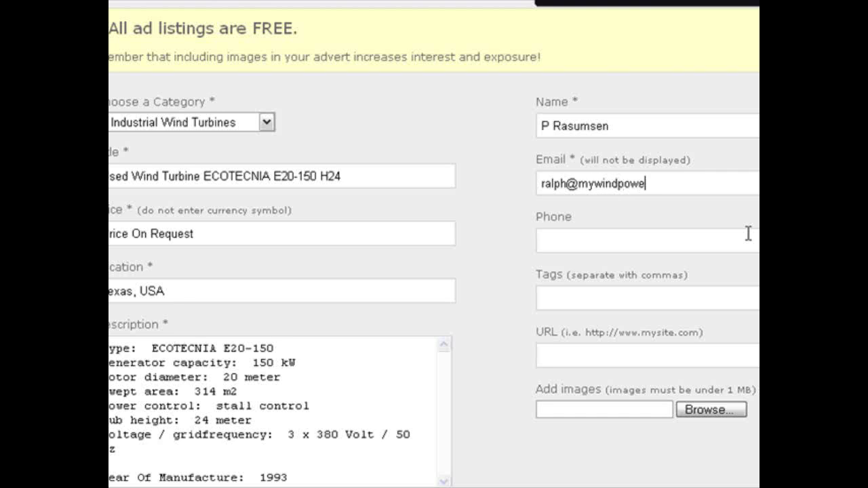
pyautogui.write('em.com')
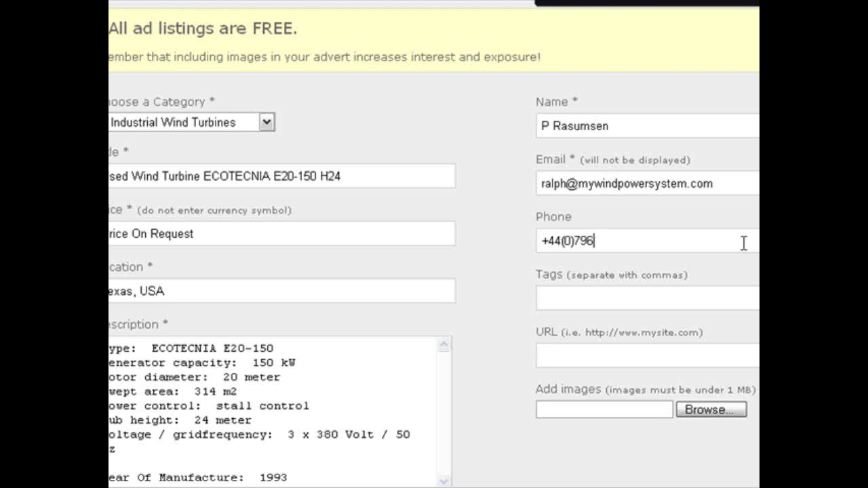
pyautogui.write('242089')
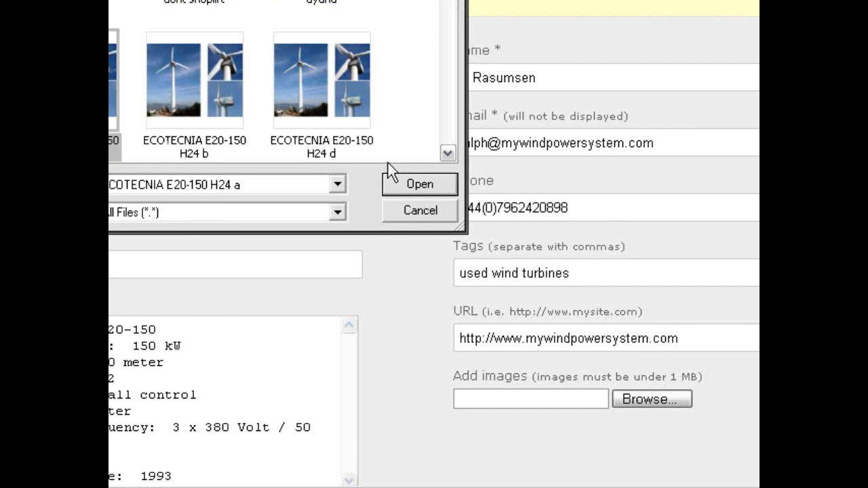
pyautogui.scroll(-5, 387, 171)
# Attach MWPS_ Logo frame.JPG as a second image alongside the ECOTECNIA photo
pyautogui.click(115, 108)
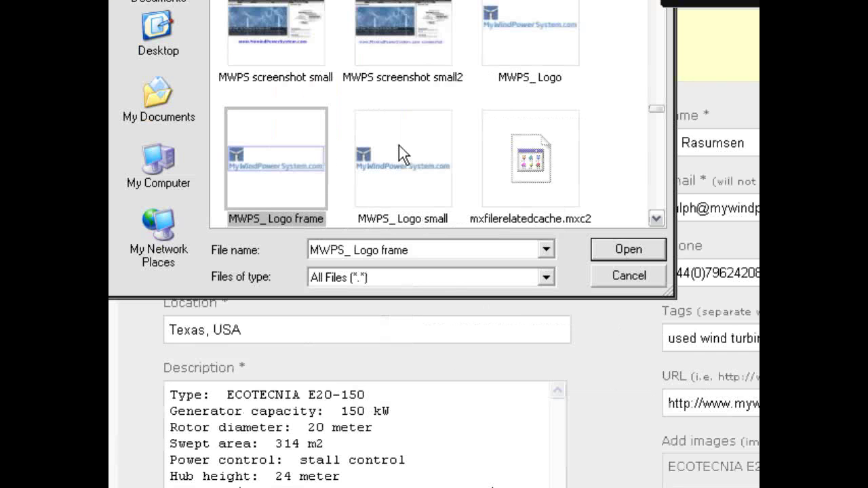
pyautogui.press('Right')
pyautogui.press('Right')
pyautogui.press('Right')
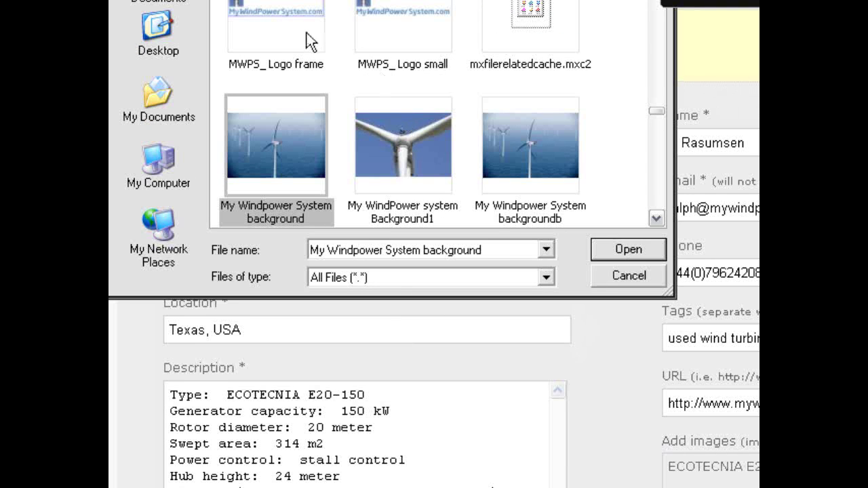
pyautogui.click(283, 18)
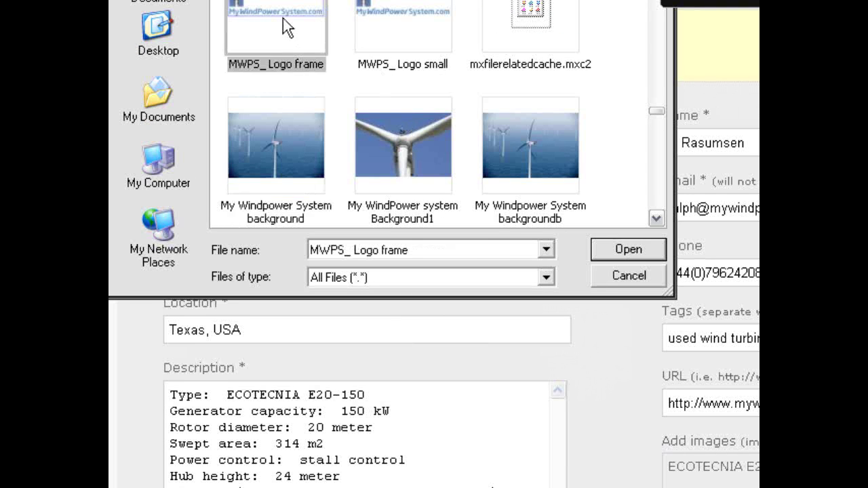
pyautogui.click(619, 255)
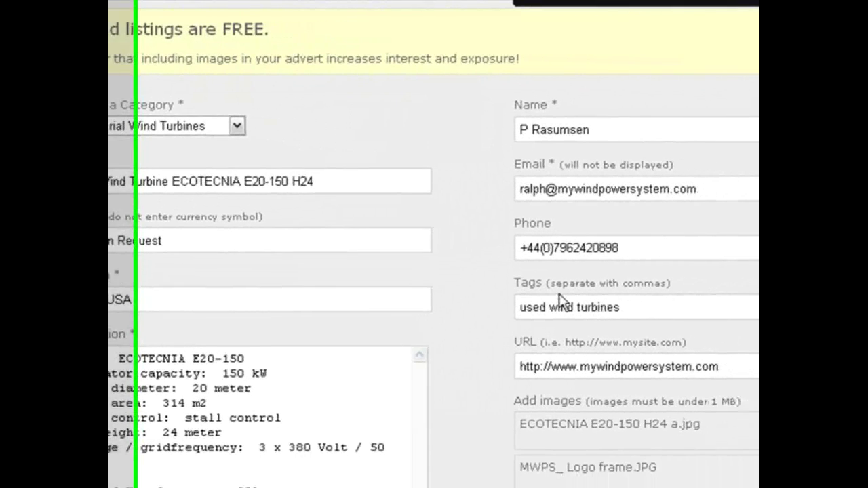
# Answer the 1 + 4 spam check with 5 and submit the classified ad
pyautogui.scroll(-3, 434, 271)
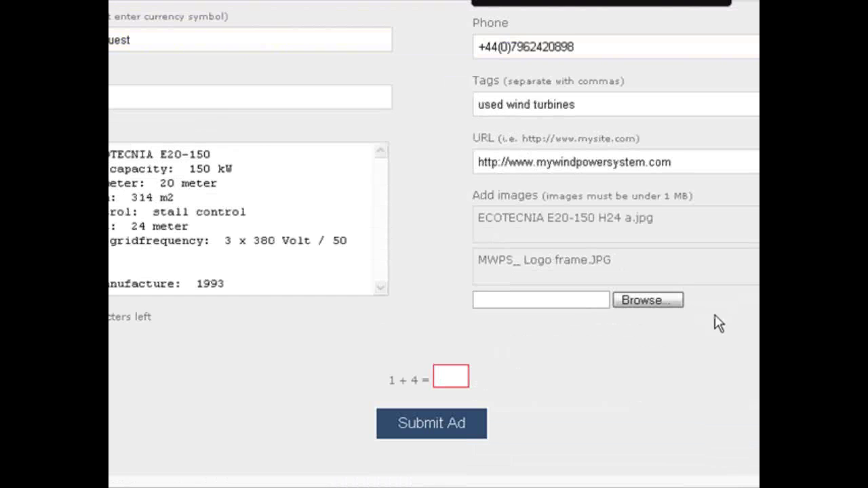
pyautogui.click(465, 377)
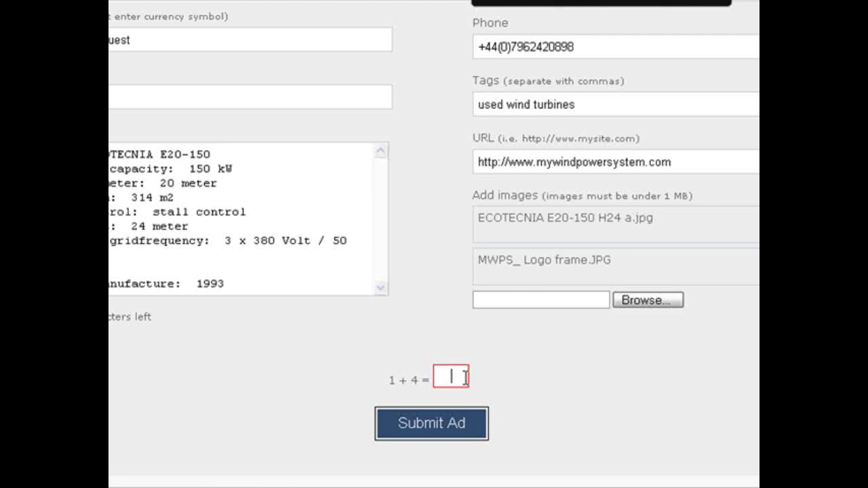
pyautogui.write('5')
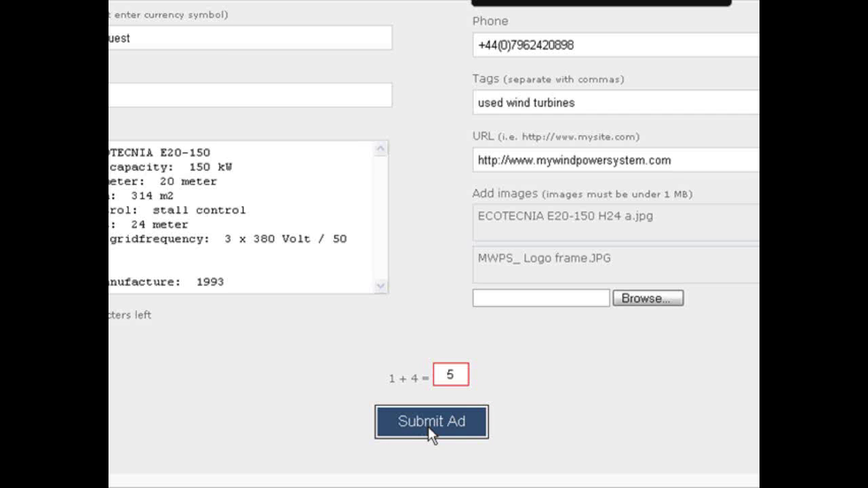
pyautogui.click(428, 426)
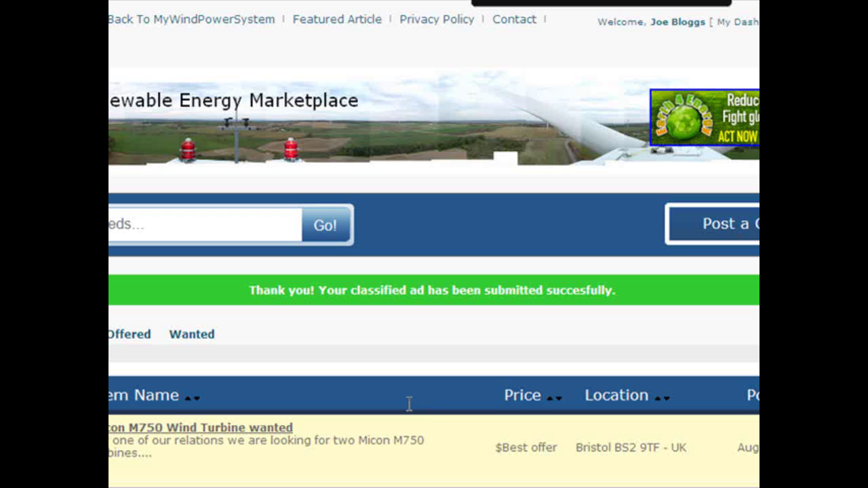
# Find the new Used Wind Turbine 150Kw ECOTECNIA E20-150 H24 ad in the listings and open it
pyautogui.scroll(-3, 408, 404)
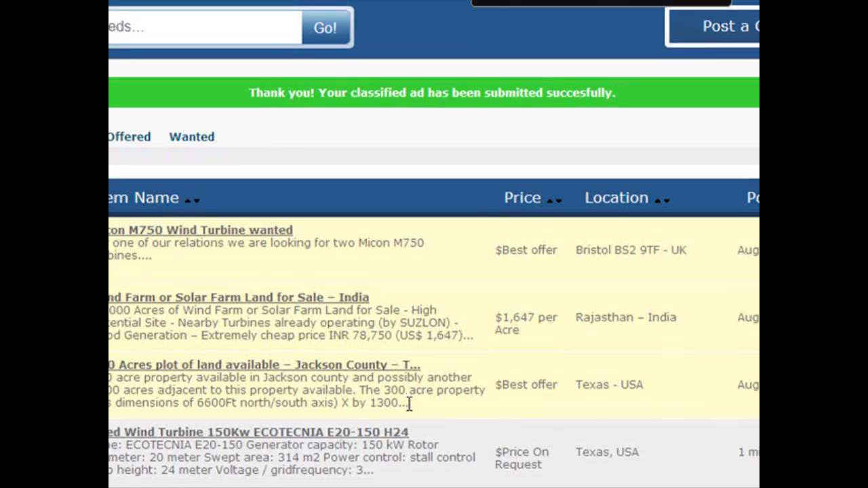
pyautogui.scroll(-3, 409, 406)
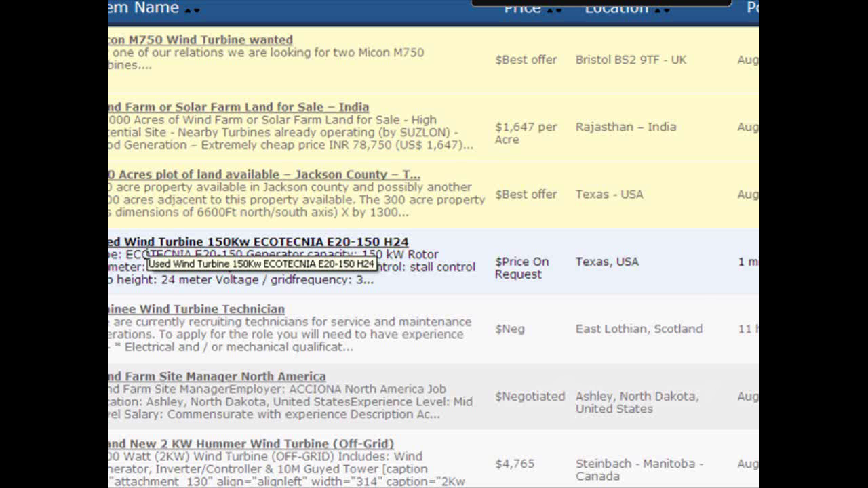
pyautogui.click(147, 260)
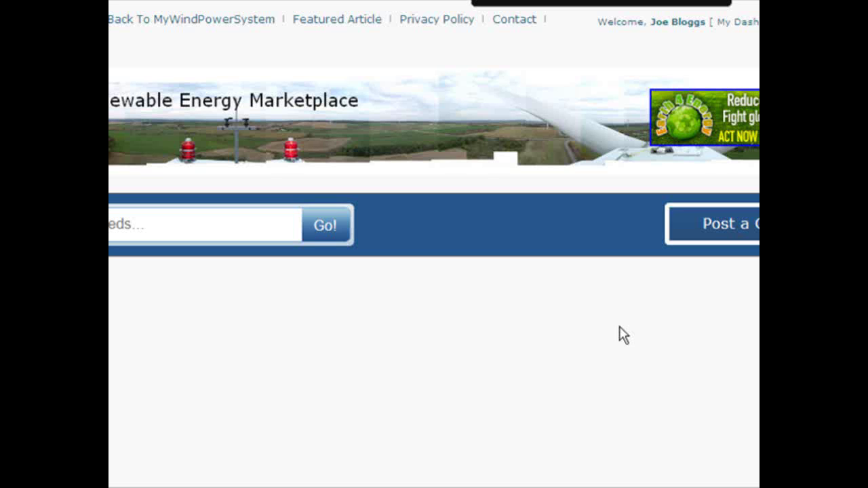
# Scroll down the ECOTECNIA ad page past the specs and Texas, USA map to the turbine photos
pyautogui.scroll(-3, 619, 332)
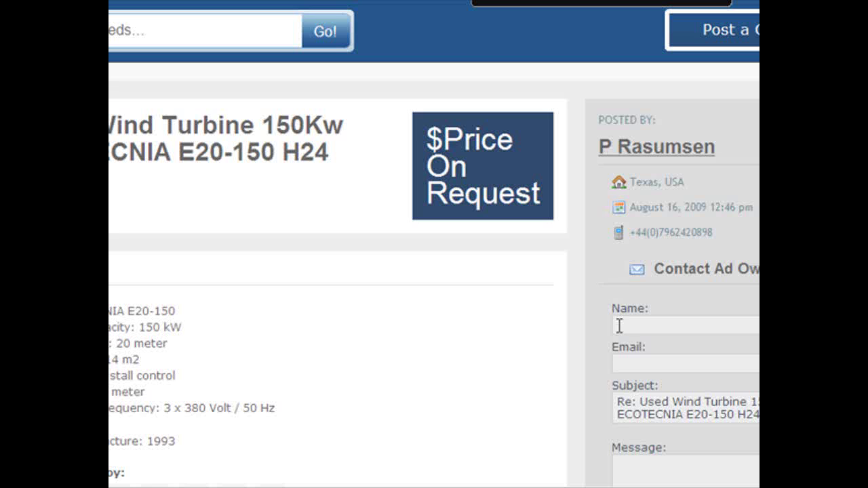
pyautogui.scroll(-3, 619, 326)
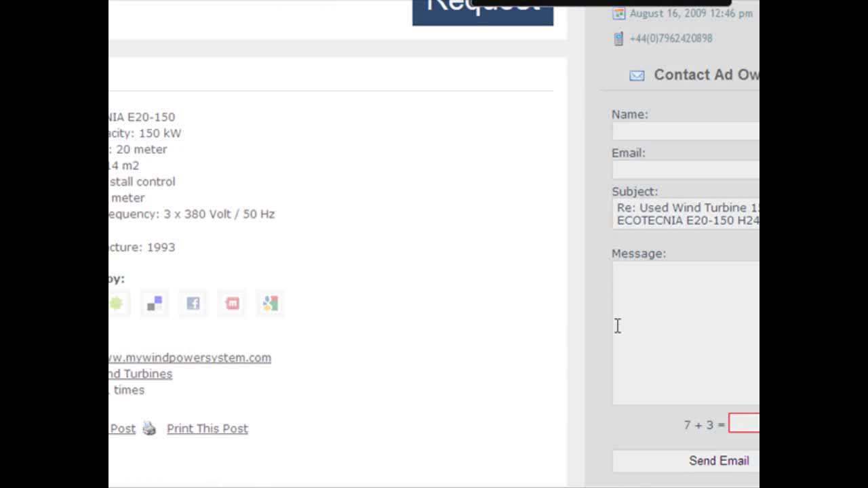
pyautogui.scroll(-3, 618, 329)
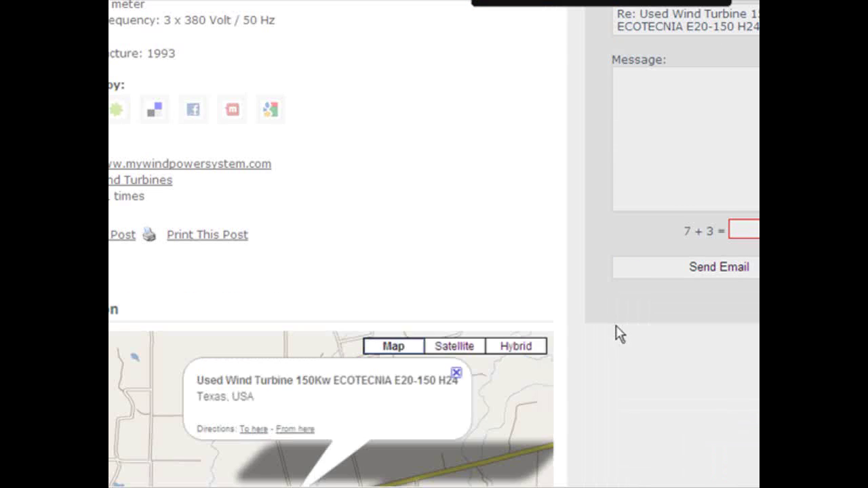
pyautogui.scroll(-3, 618, 333)
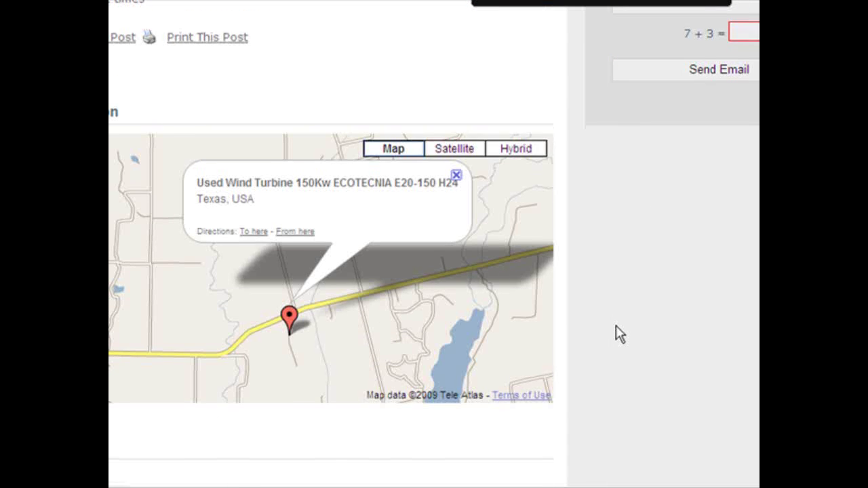
pyautogui.scroll(-3, 617, 333)
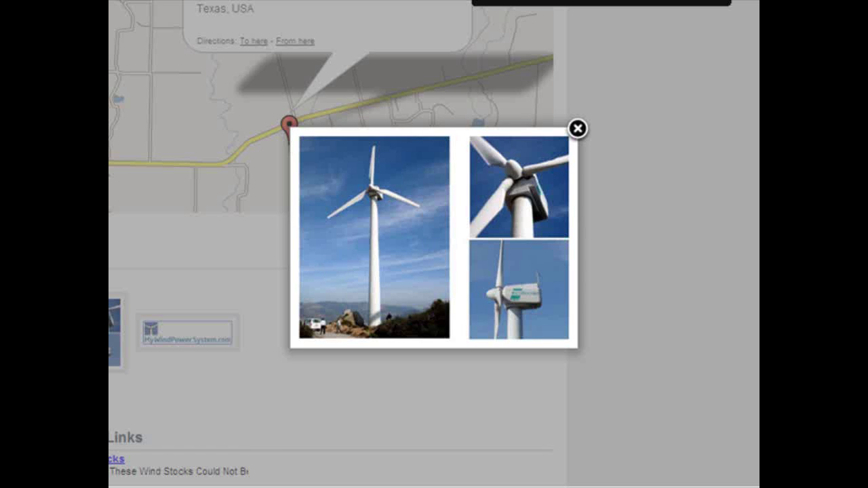
# View the next ad image, close the photo viewer, and return to the Price On Request title
pyautogui.moveTo(562, 231)
pyautogui.click(560, 235)
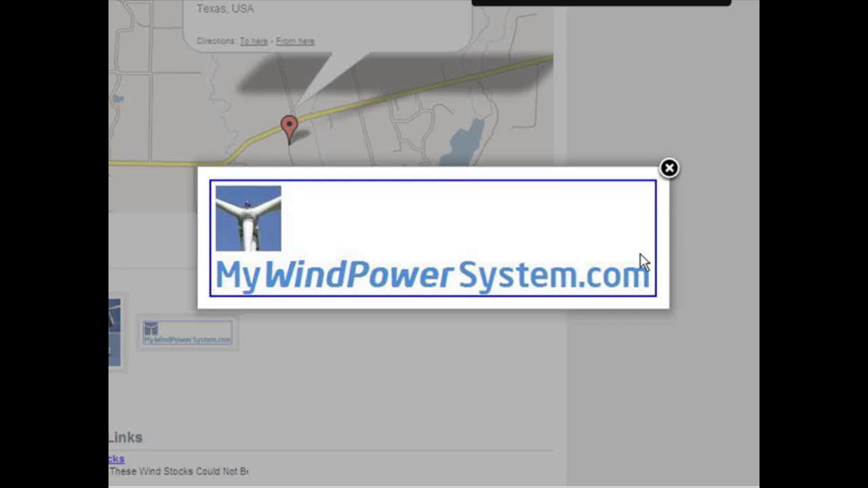
pyautogui.click(646, 261)
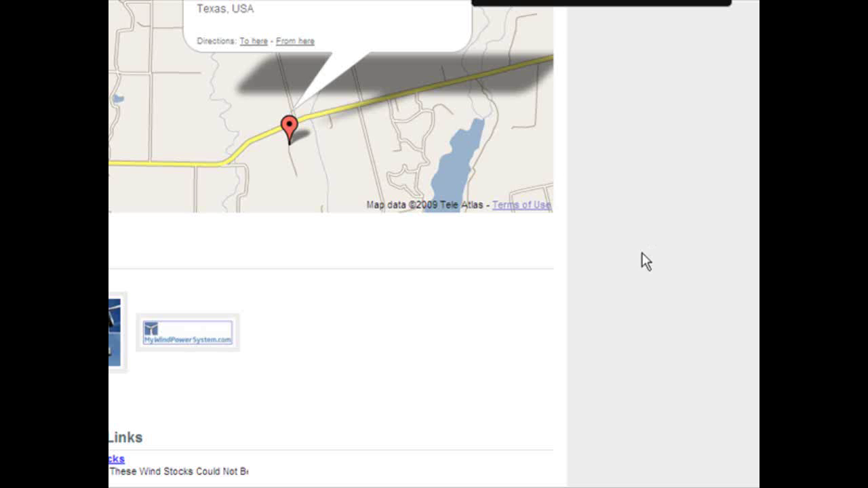
pyautogui.scroll(-6, 432, 343)
pyautogui.scroll(10, 432, 352)
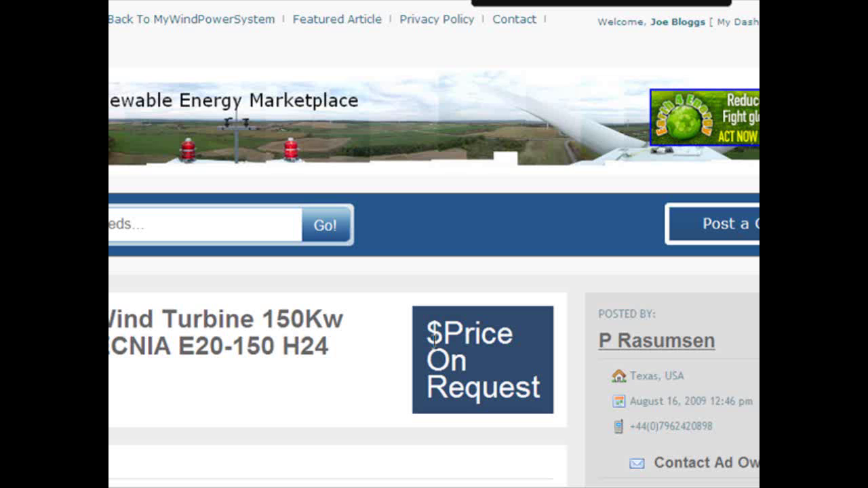
# Start a new classified ad and check the category list, leaving it at Select One
pyautogui.click(746, 234)
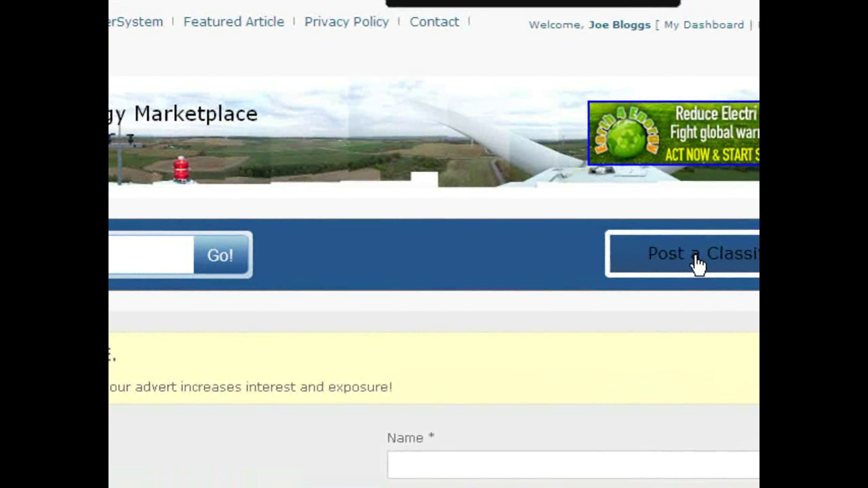
pyautogui.scroll(-3, 233, 439)
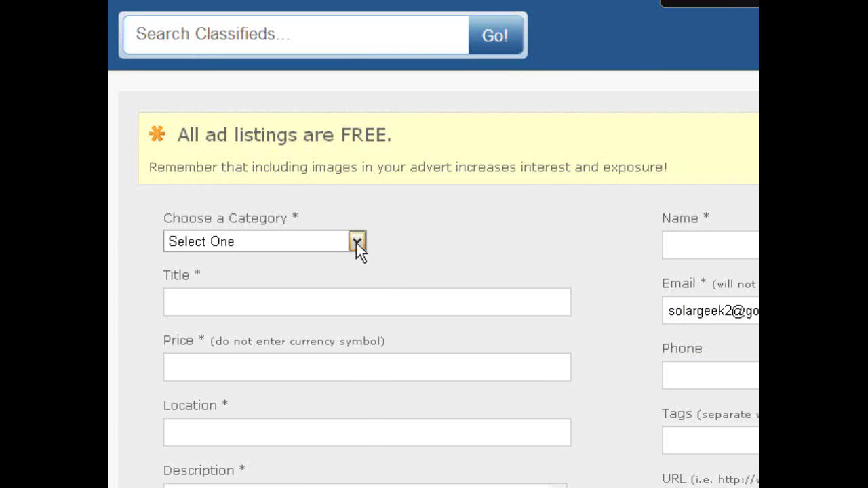
pyautogui.click(238, 241)
pyautogui.click(356, 242)
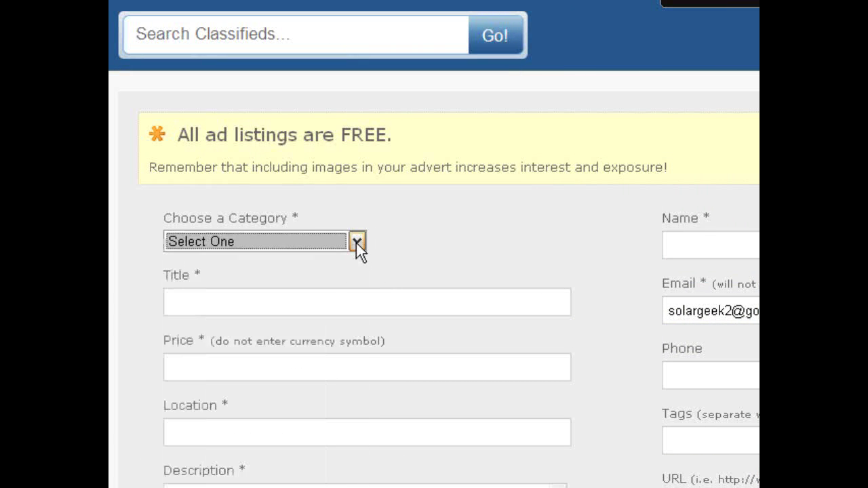
# Scroll through the empty new-ad form to review its fields, then back up
pyautogui.scroll(-3, 551, 311)
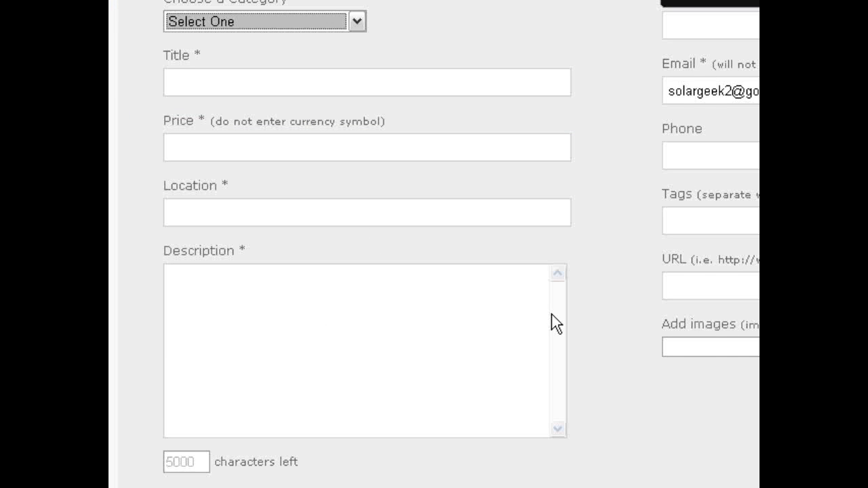
pyautogui.scroll(-3, 551, 314)
pyautogui.scroll(-3, 551, 314)
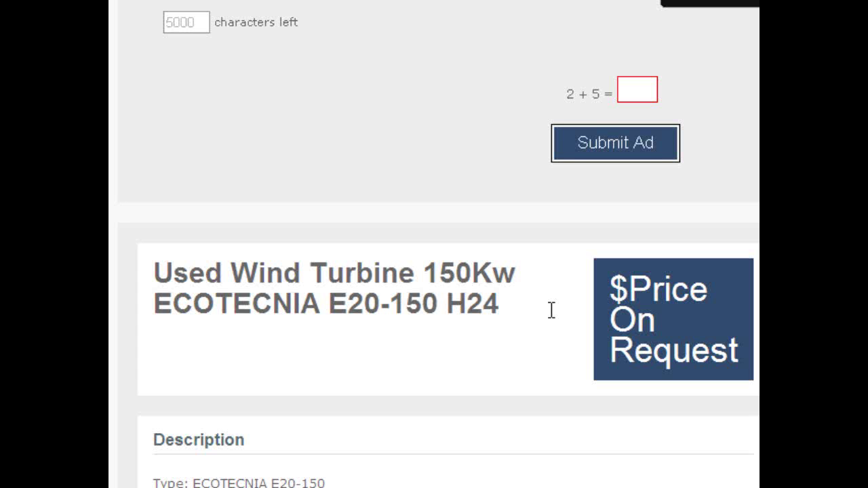
pyautogui.scroll(-3, 551, 310)
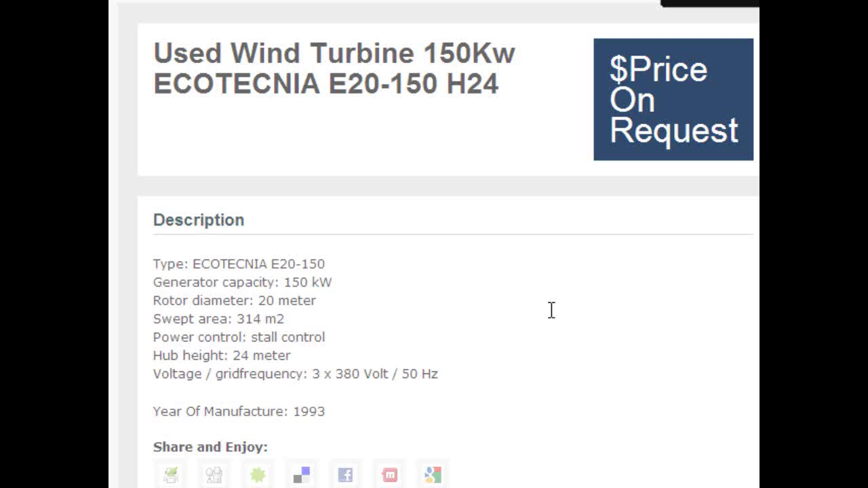
pyautogui.scroll(-3, 551, 310)
pyautogui.scroll(-6, 552, 310)
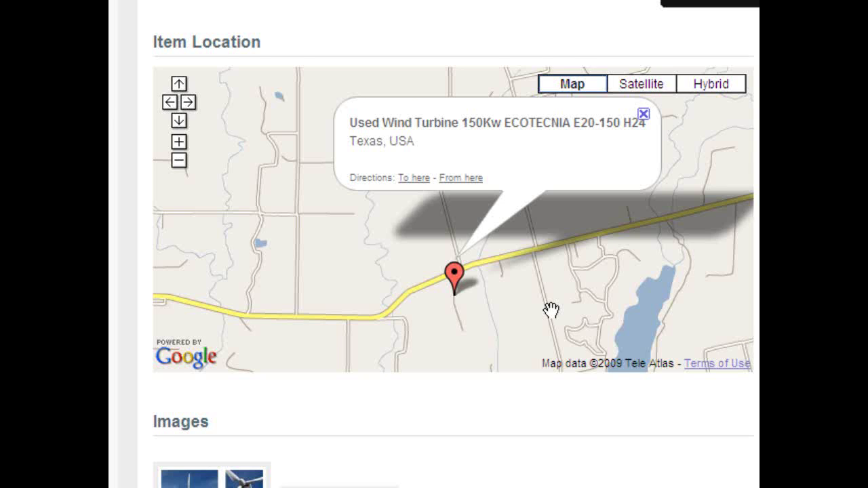
pyautogui.scroll(-9, 551, 310)
pyautogui.scroll(-5, 551, 310)
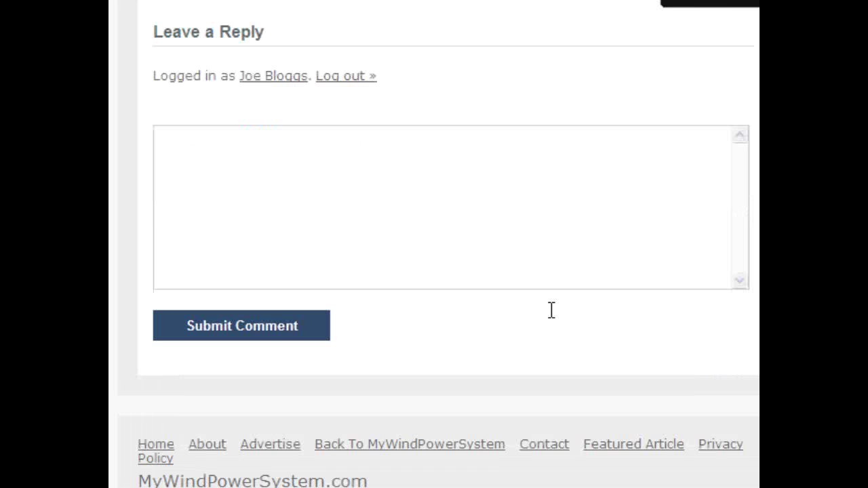
pyautogui.scroll(20, 551, 311)
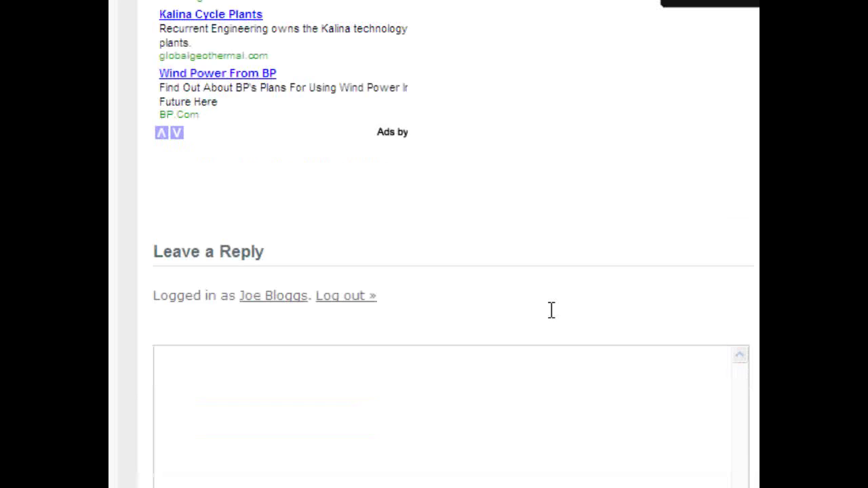
pyautogui.scroll(10, 551, 312)
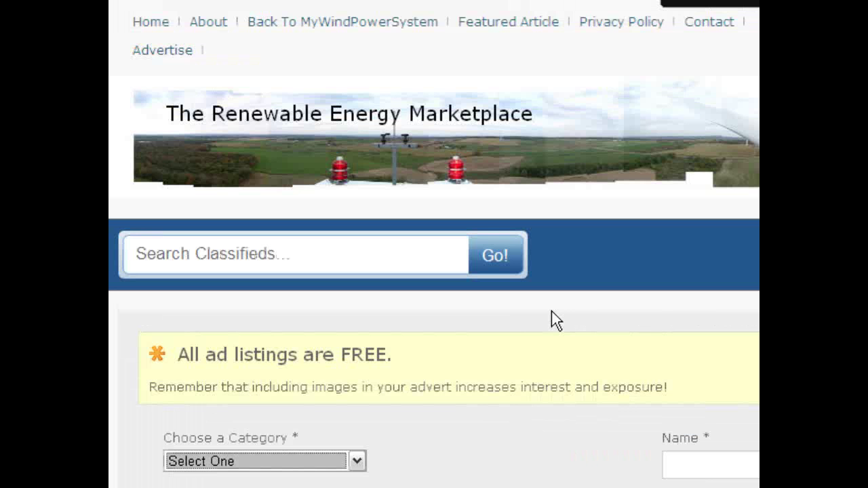